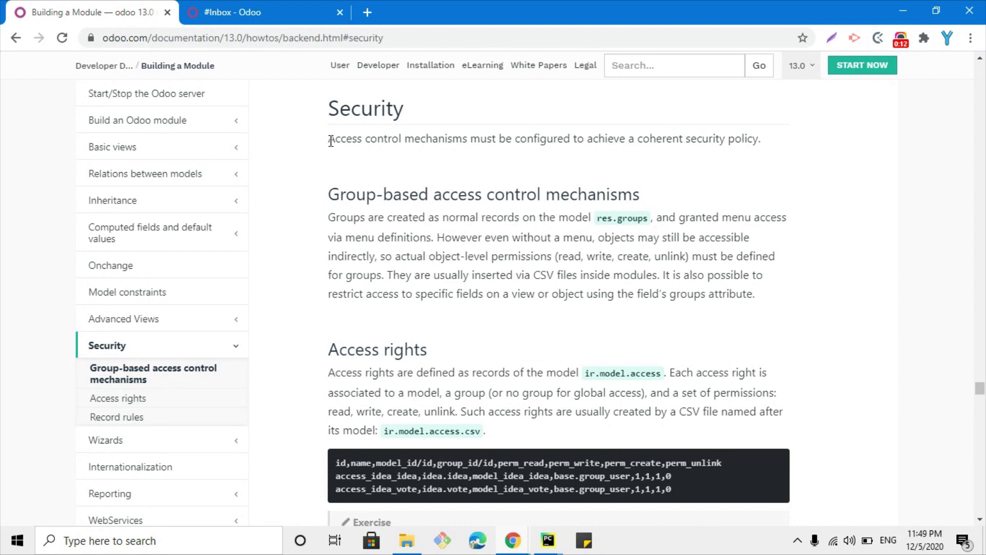
Highlight and select the Security intro sentence on the Building a Module page
left_click_drag(329, 140, 417, 143)
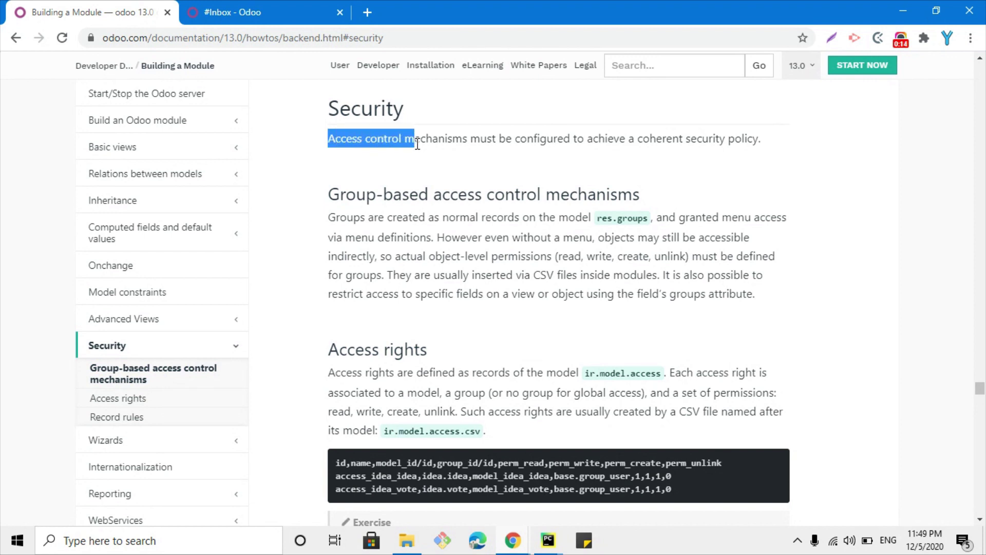
triple_click(418, 142)
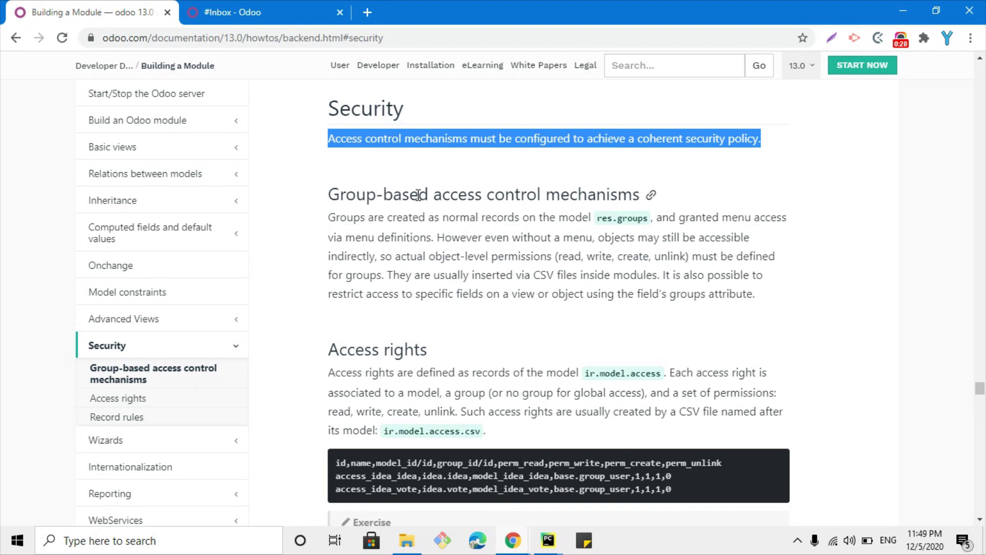
triple_click(419, 135)
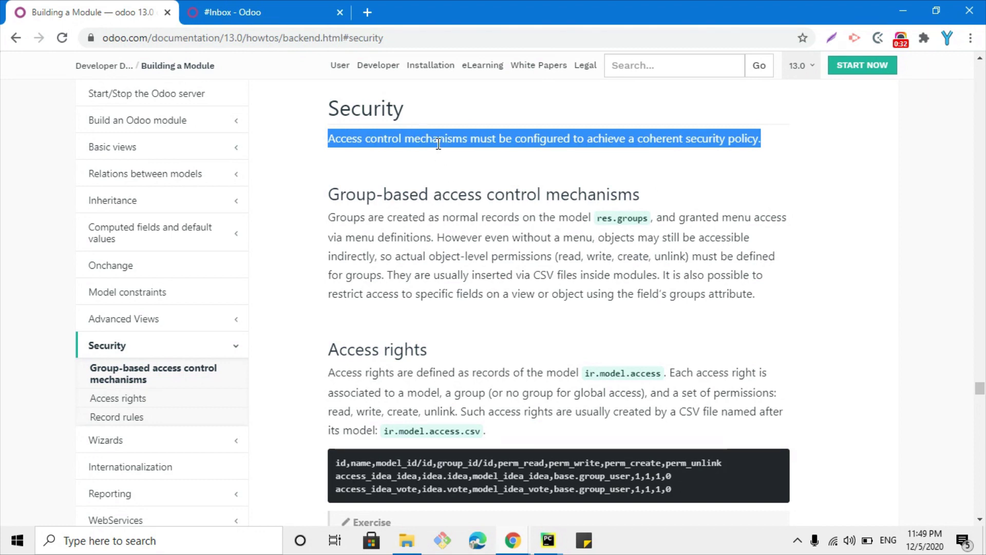
double_click(389, 133)
left_click(389, 133)
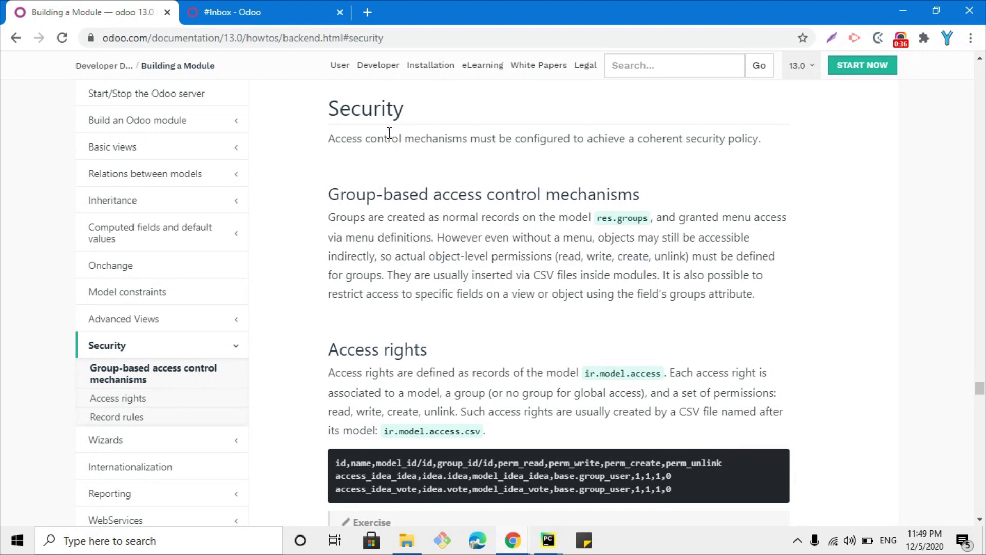
Select the Access rights and Group-based access control headings, then switch to the Odoo inbox
scroll(392, 126, "down", 1)
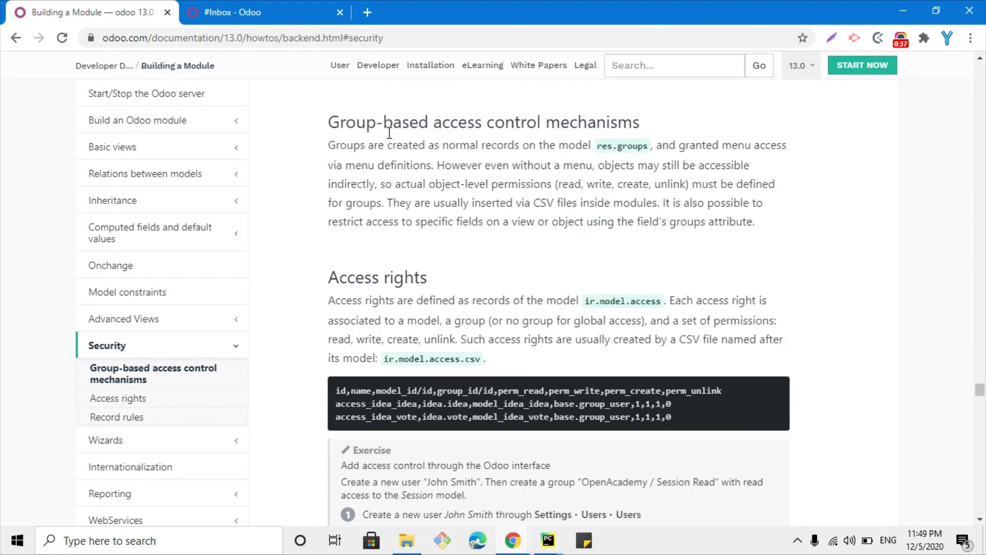
triple_click(388, 278)
scroll(404, 261, "up", 1)
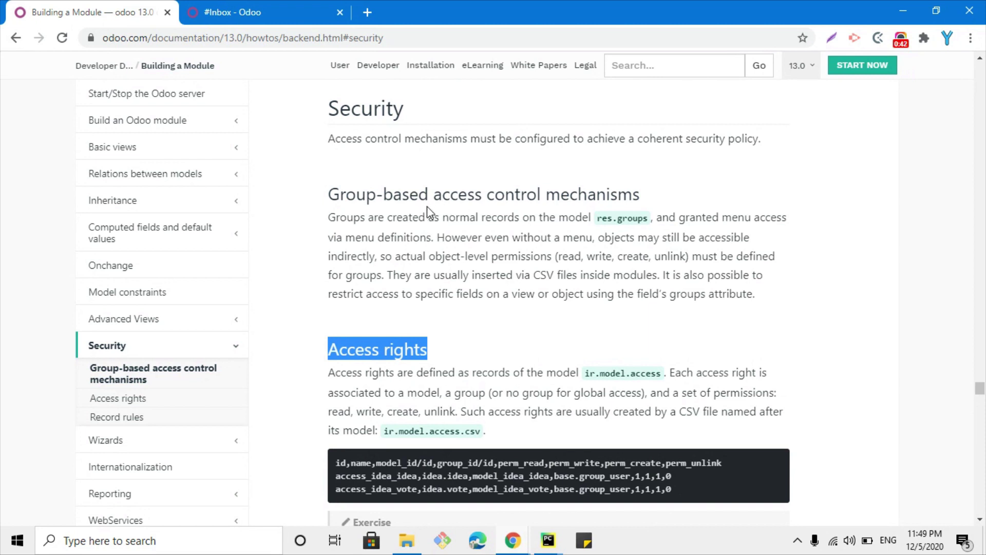
left_click(329, 138)
left_click_drag(329, 138, 424, 143)
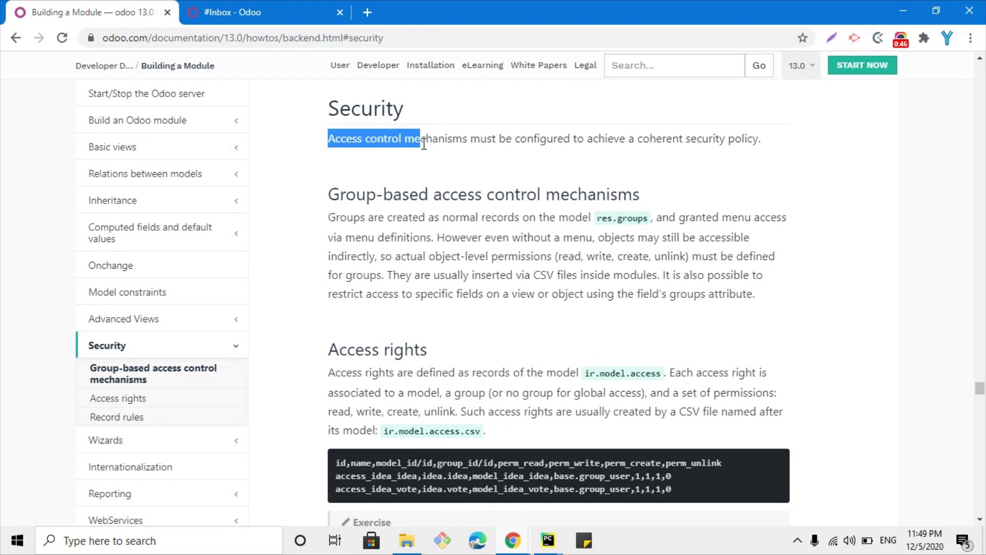
triple_click(424, 143)
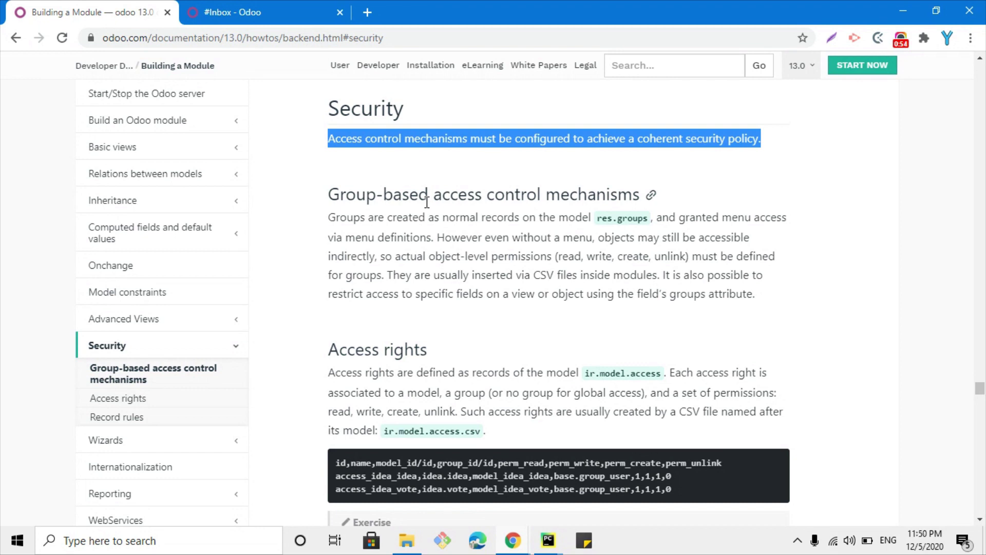
triple_click(380, 201)
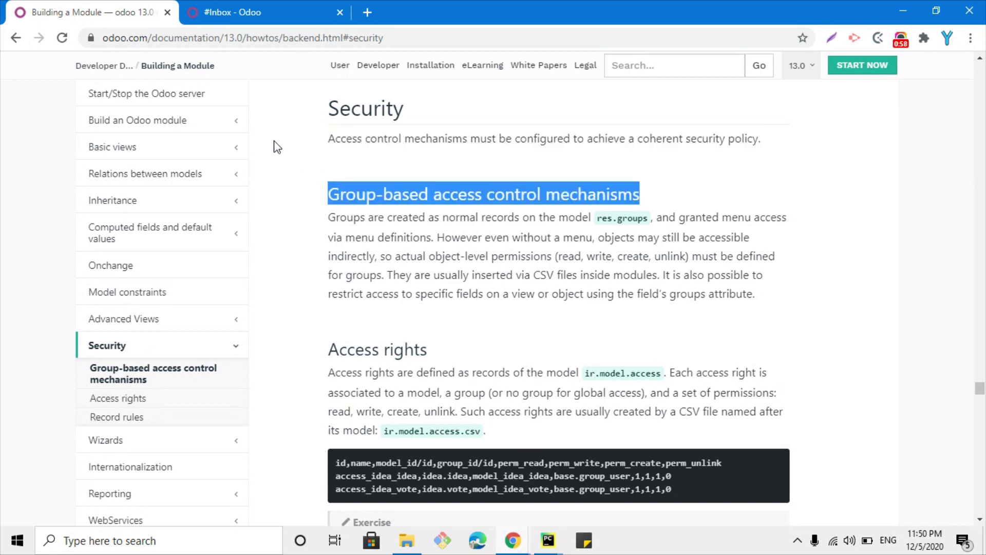
left_click(231, 3)
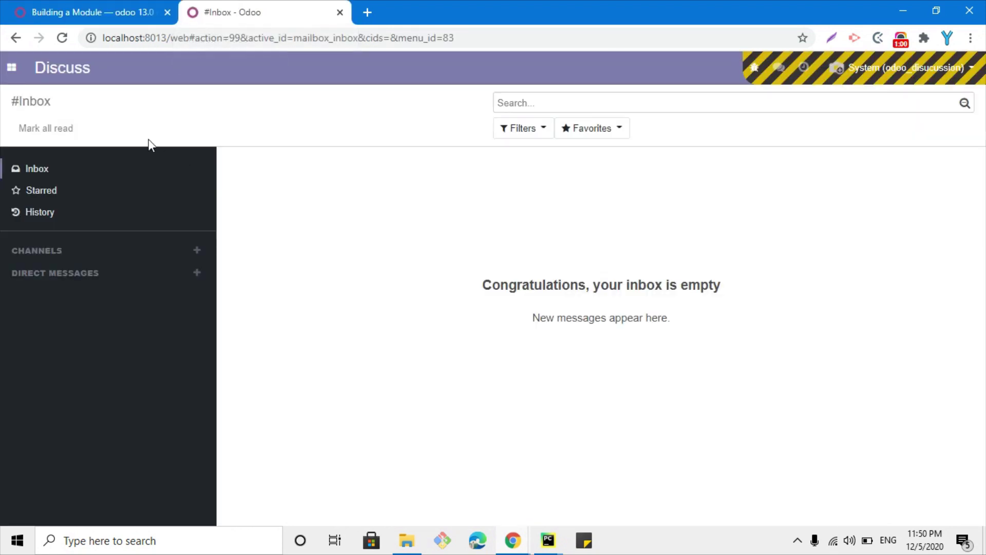
Open the Open Academy app and go to its Sessions board
left_click(12, 67)
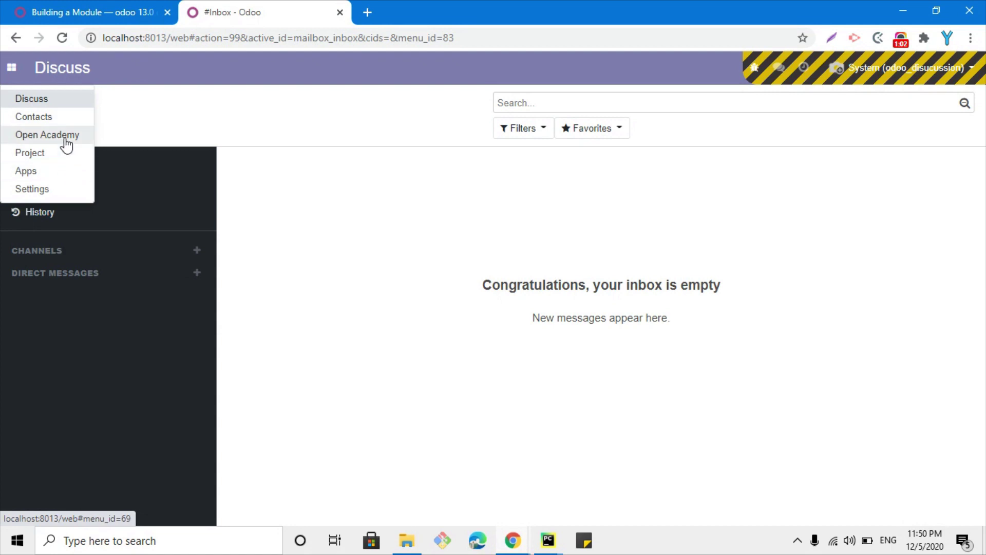
left_click(60, 138)
left_click(193, 76)
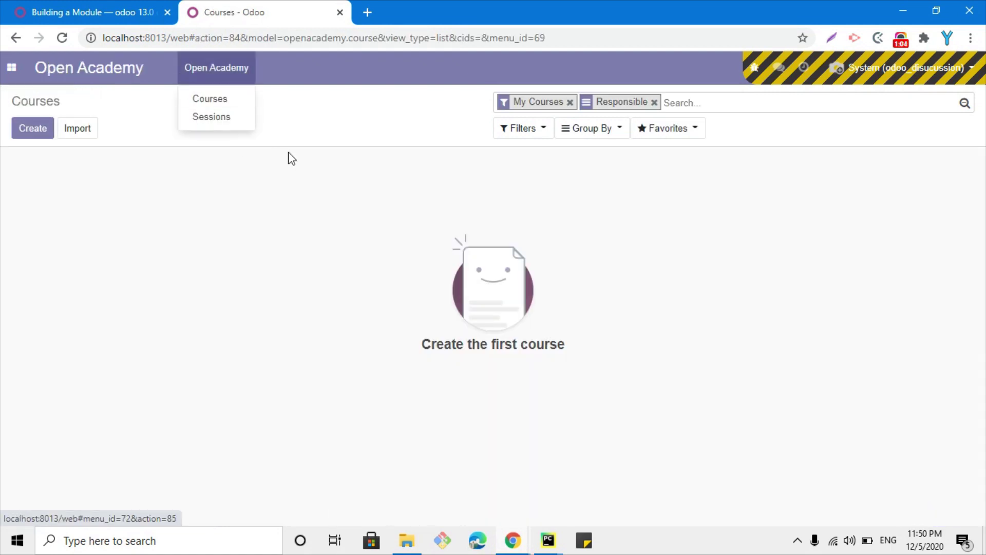
left_click(216, 99)
left_click(231, 77)
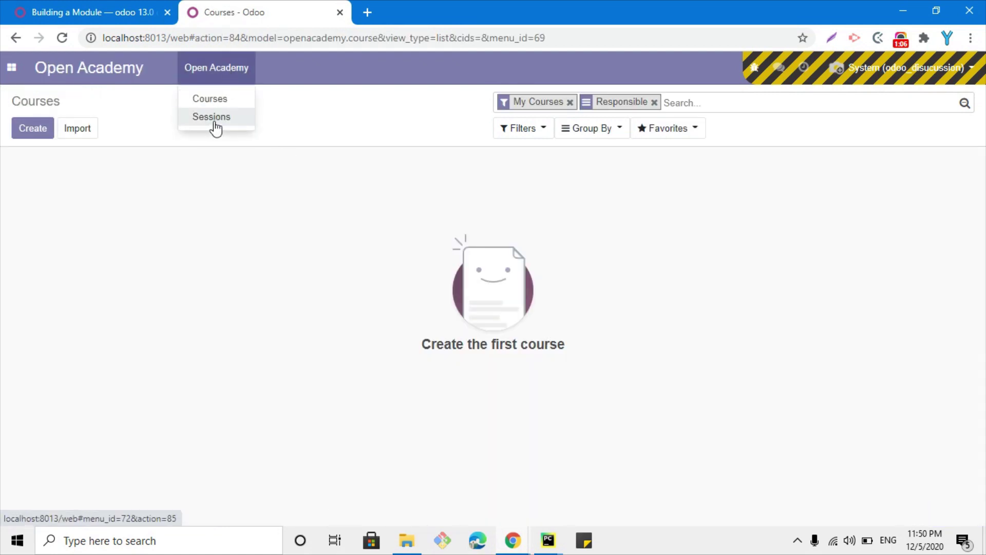
left_click(209, 121)
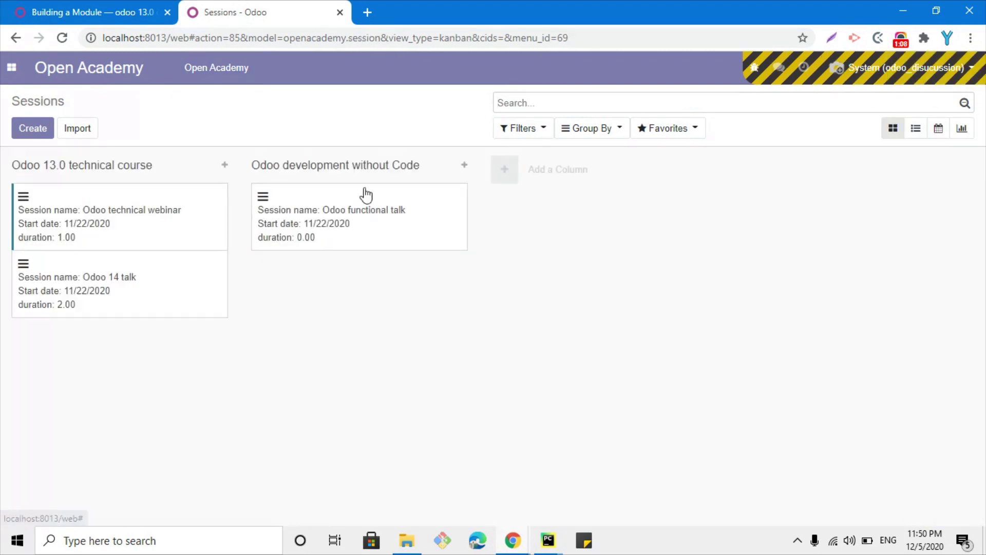
Check the user account menu and the developer tools menu, then close it
left_click(892, 72)
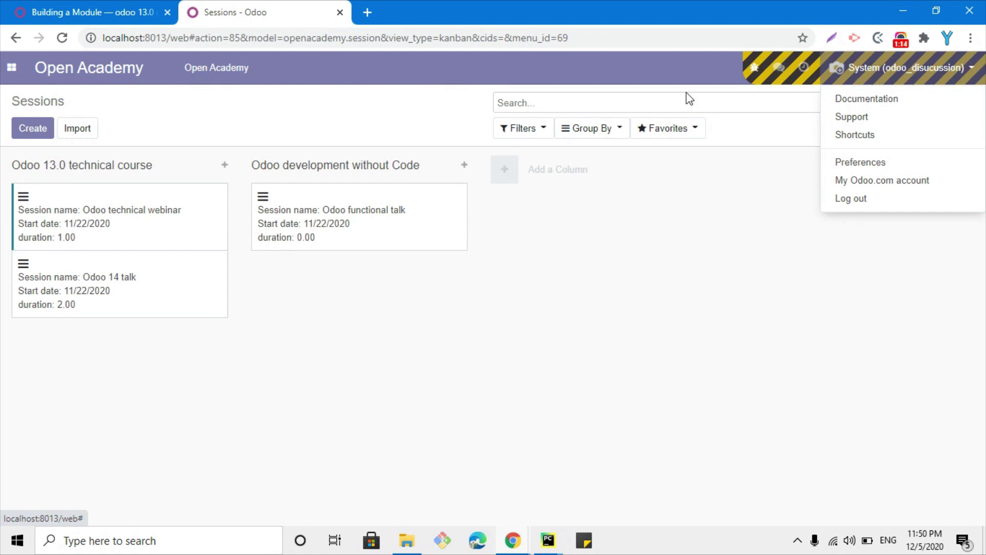
left_click(197, 31)
left_click(185, 37)
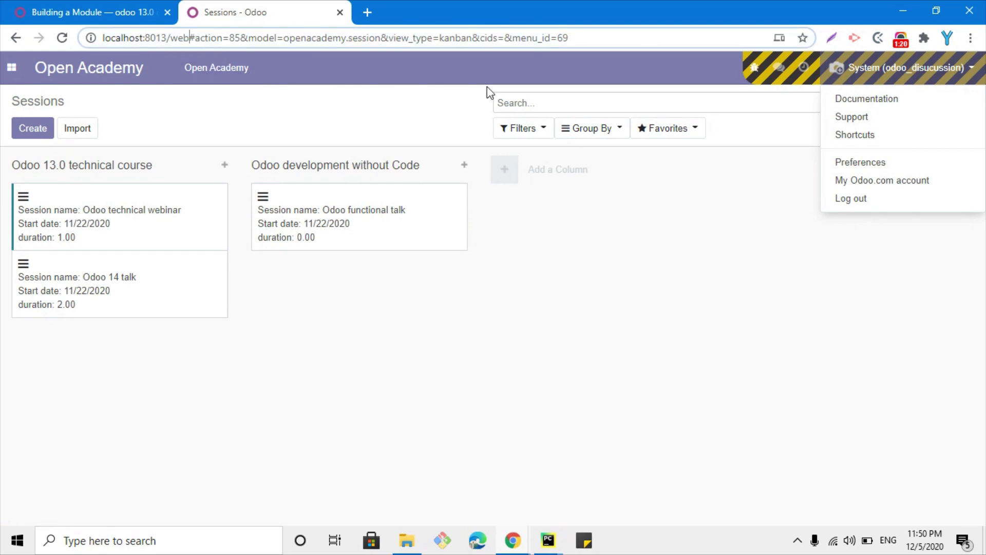
left_click(755, 68)
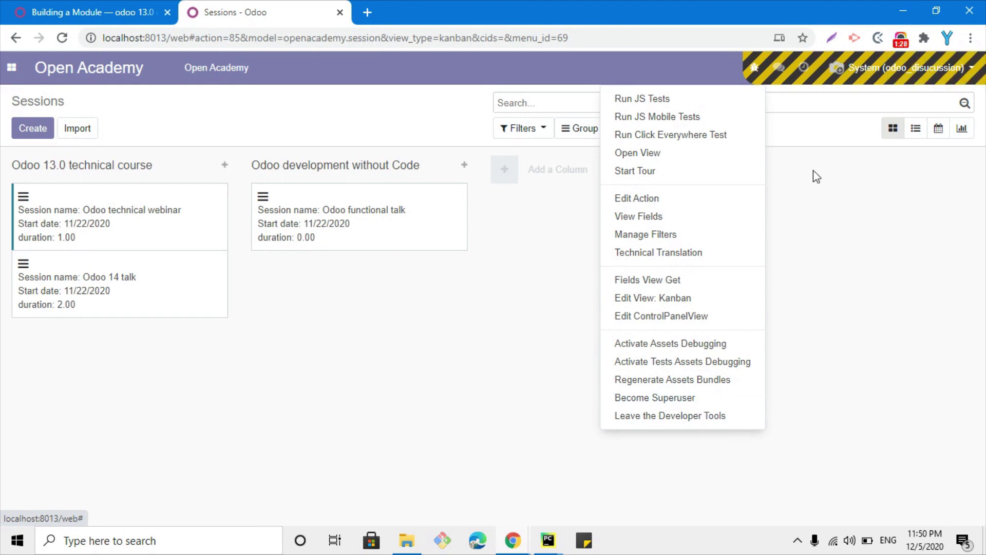
left_click(449, 349)
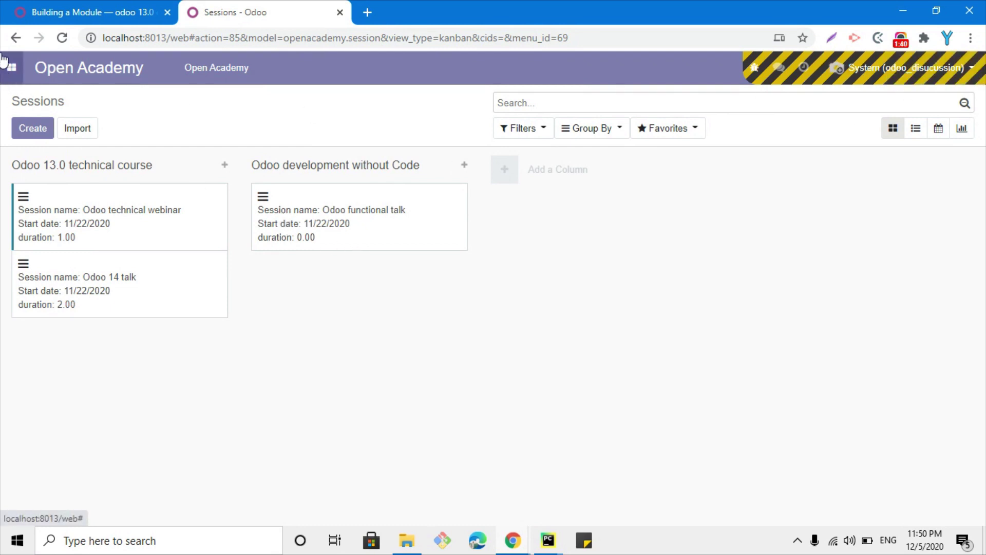
In the docs, highlight the Security intro and the Group-based access control heading
left_click(49, 7)
left_click_drag(352, 139, 733, 144)
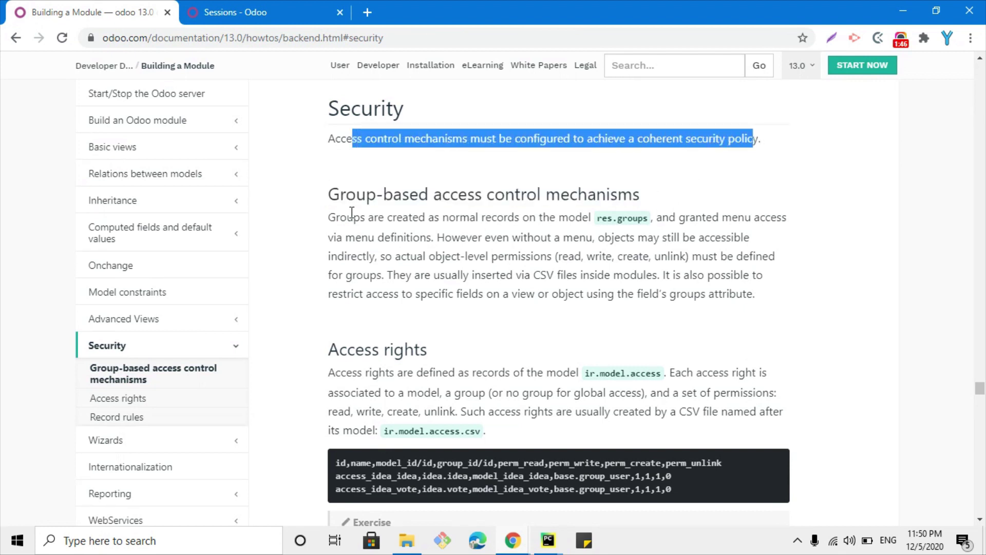
left_click(362, 196)
left_click_drag(329, 196, 617, 195)
Highlight the paragraph on groups being records of the res.groups model
left_click_drag(373, 217, 646, 217)
triple_click(622, 218)
left_click(621, 218)
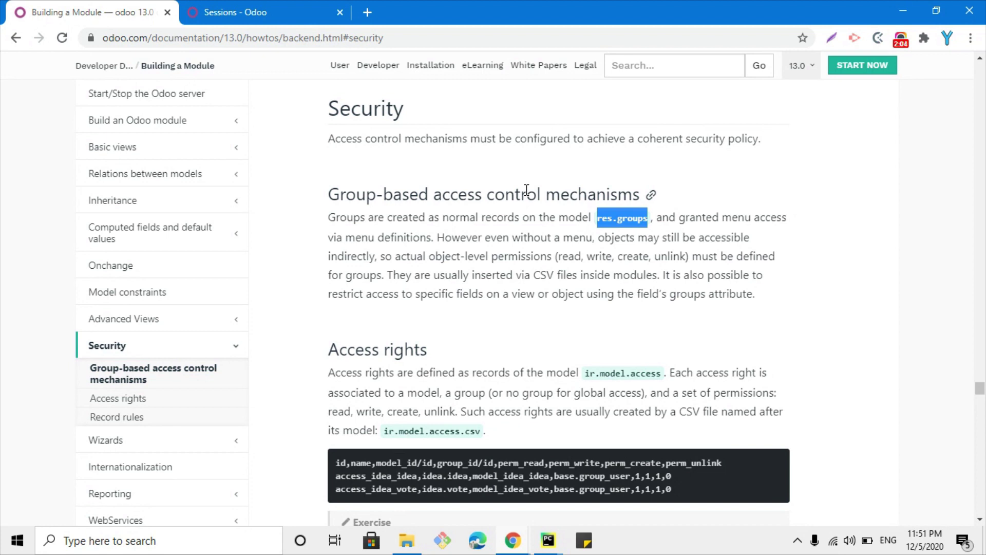
left_click(622, 219)
left_click_drag(596, 218, 652, 223)
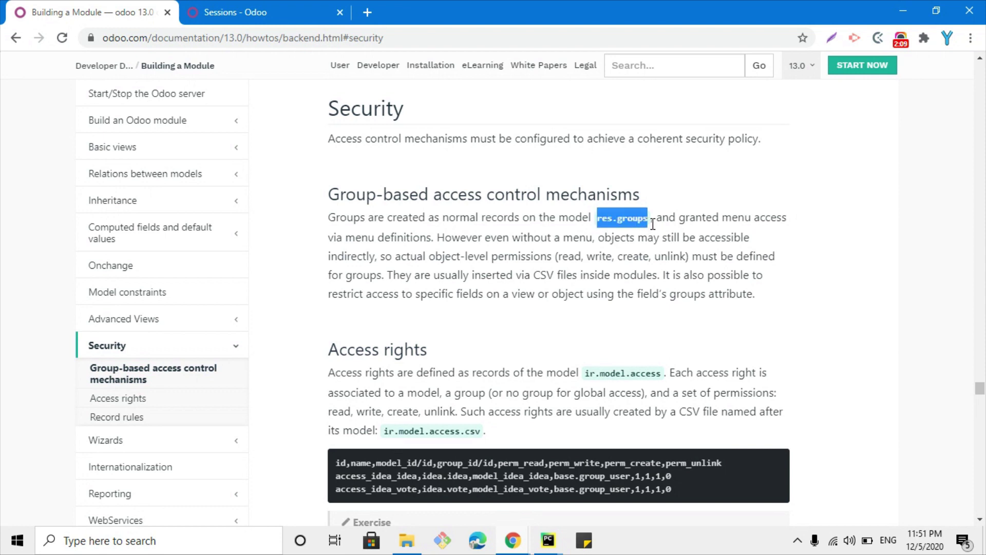
left_click(612, 224)
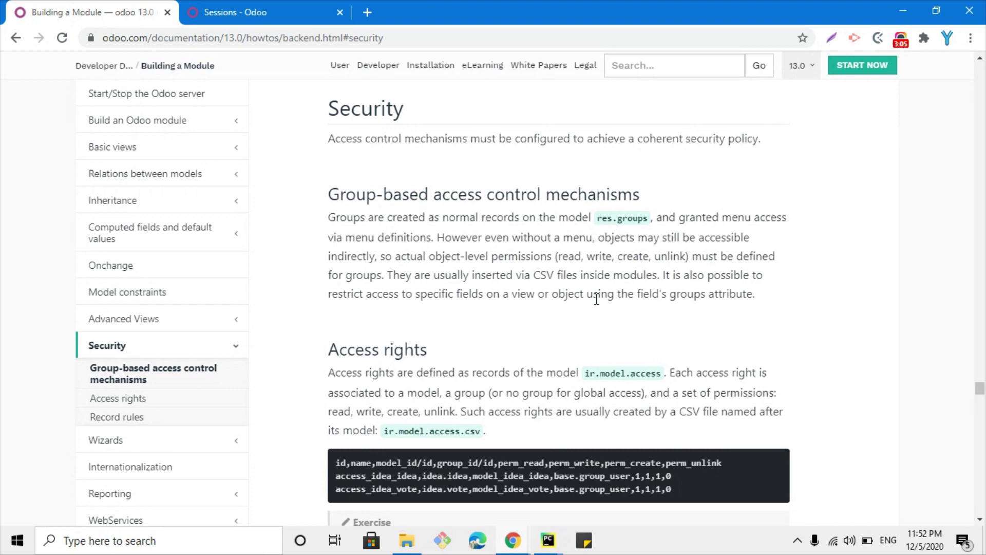
left_click_drag(329, 219, 650, 222)
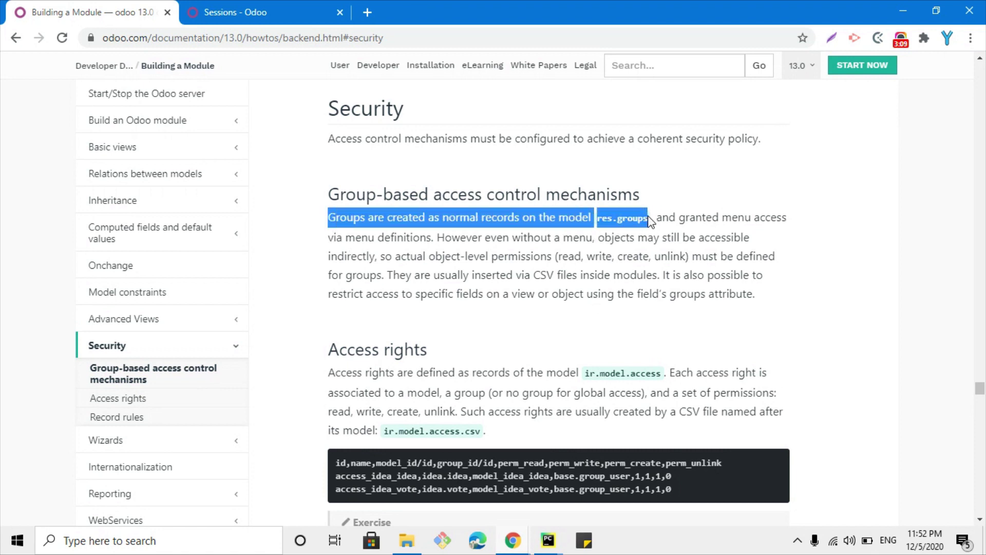
left_click(609, 216)
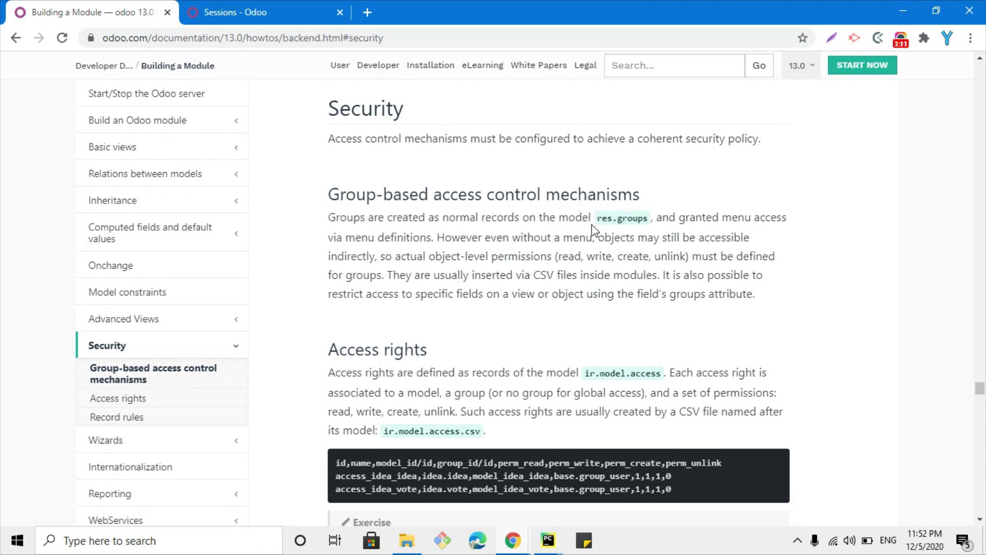
left_click_drag(597, 219, 649, 226)
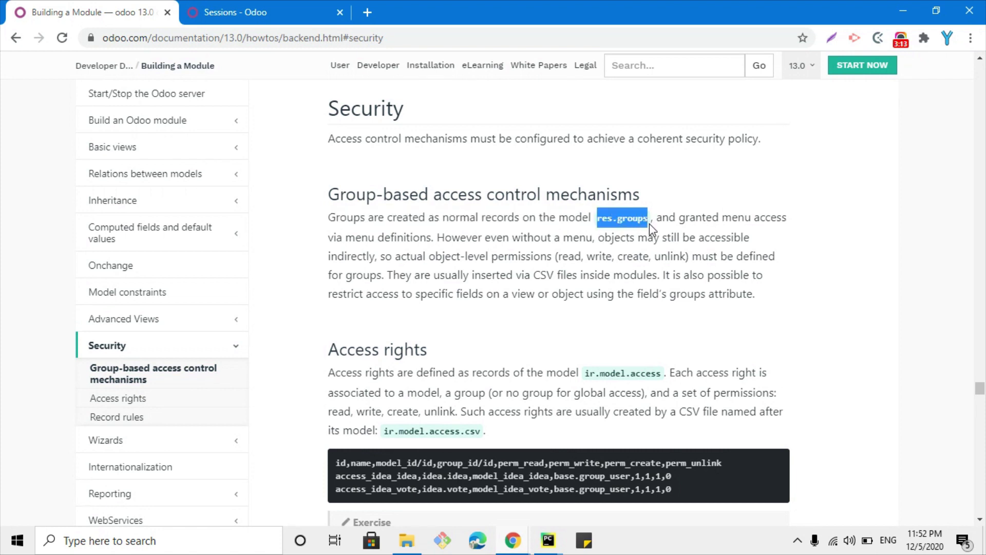
Return to the Odoo Sessions board and open the Settings app
left_click(288, 7)
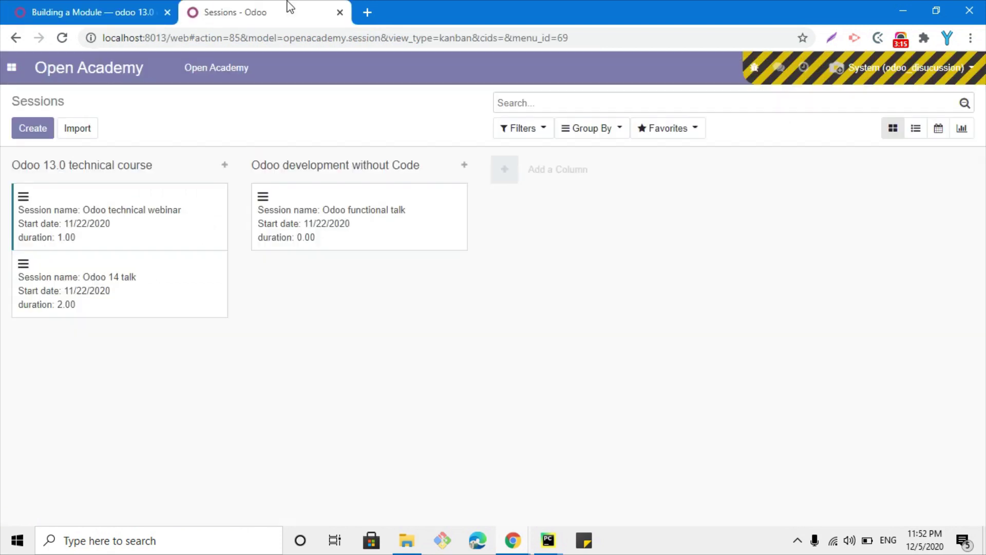
left_click(7, 75)
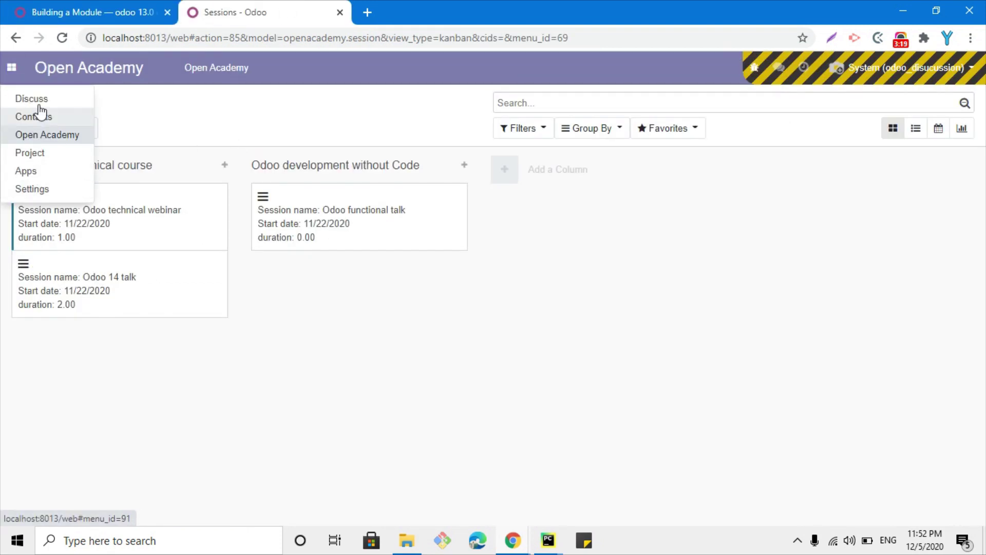
left_click(34, 189)
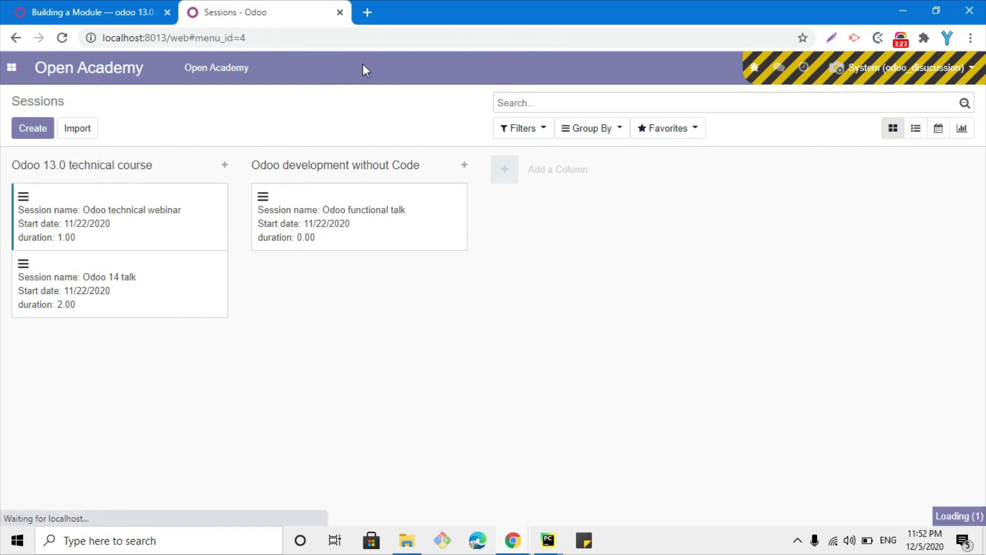
Open Users & Companies > Groups and select the Administration / Access Rights group
left_click(397, 72)
left_click(245, 72)
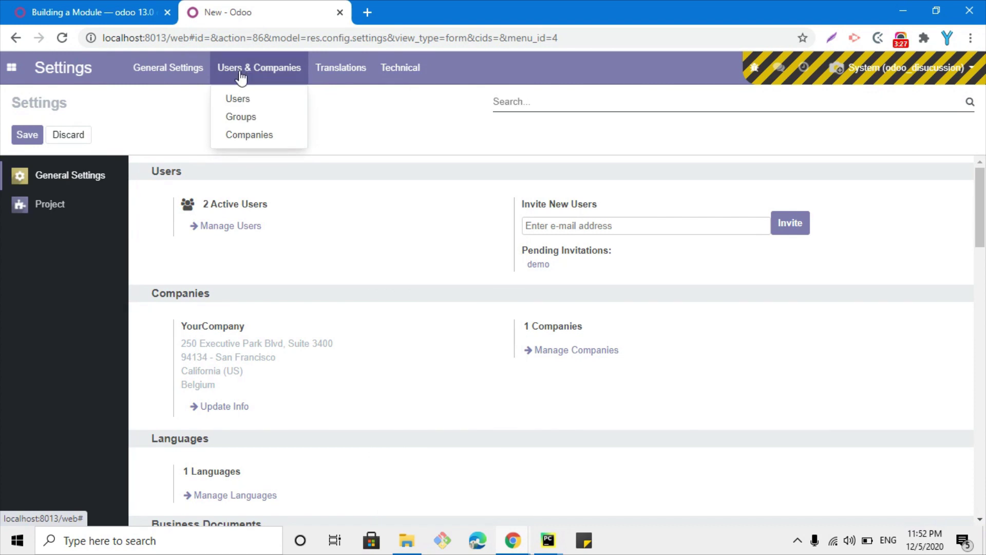
left_click(238, 120)
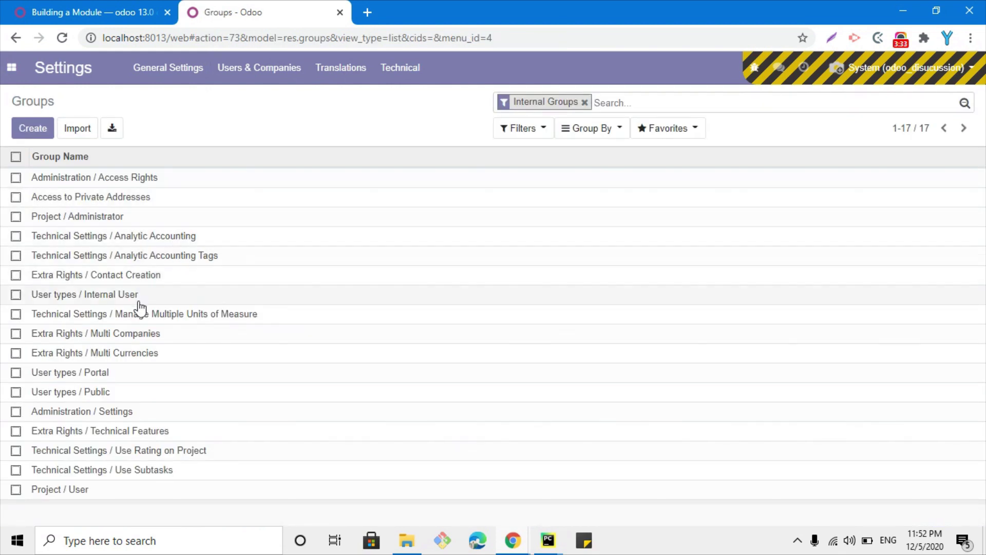
left_click(159, 187)
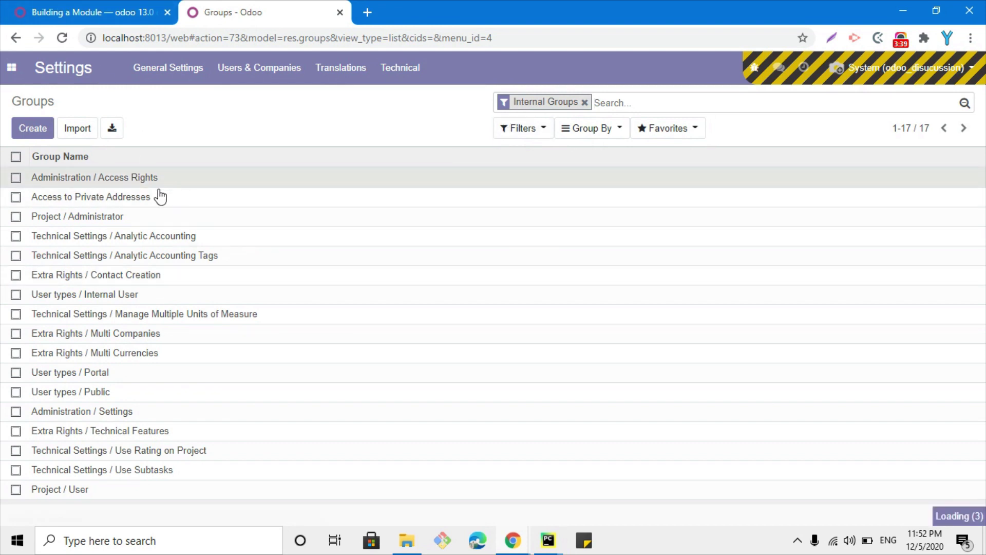
Back in the Security docs, highlight 'menu definitions' in the group-based access paragraph
left_click(60, 3)
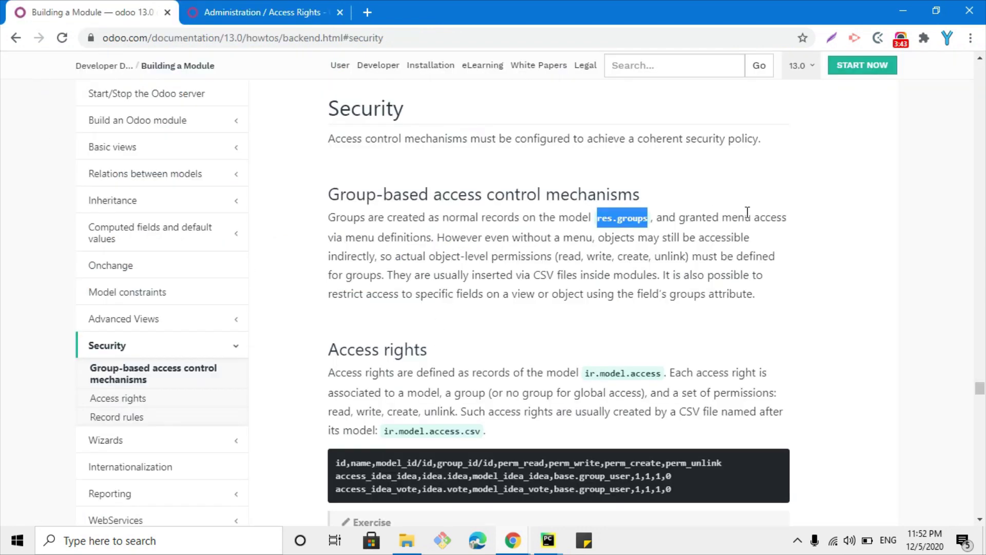
left_click_drag(346, 239, 427, 234)
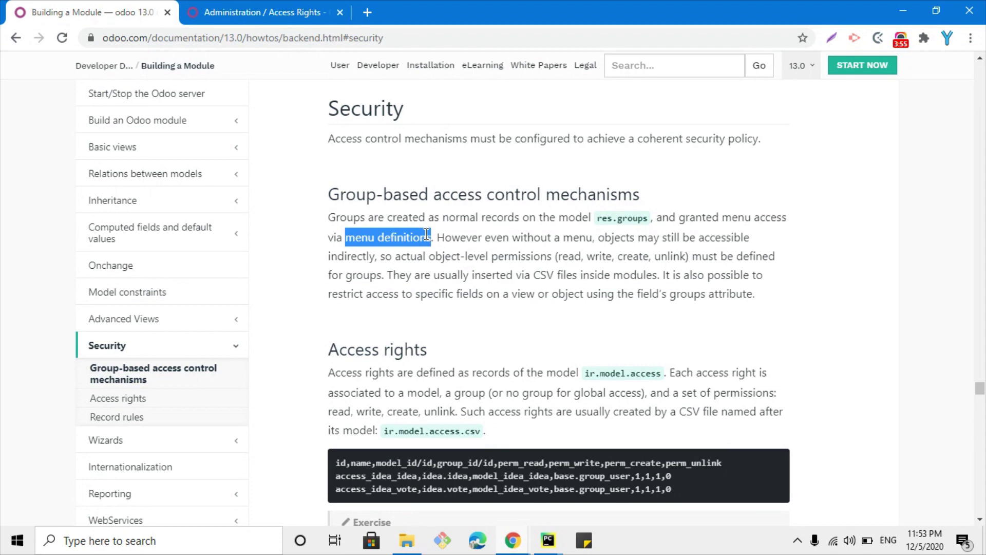
Open the Open Academy app from the apps menu, then the apps menu and user account menu
left_click(257, 13)
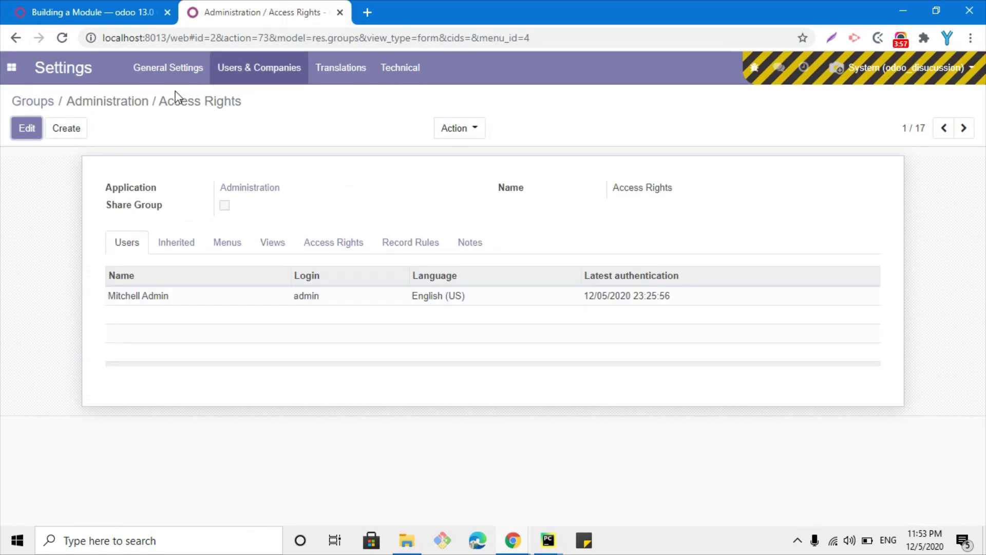
left_click(11, 68)
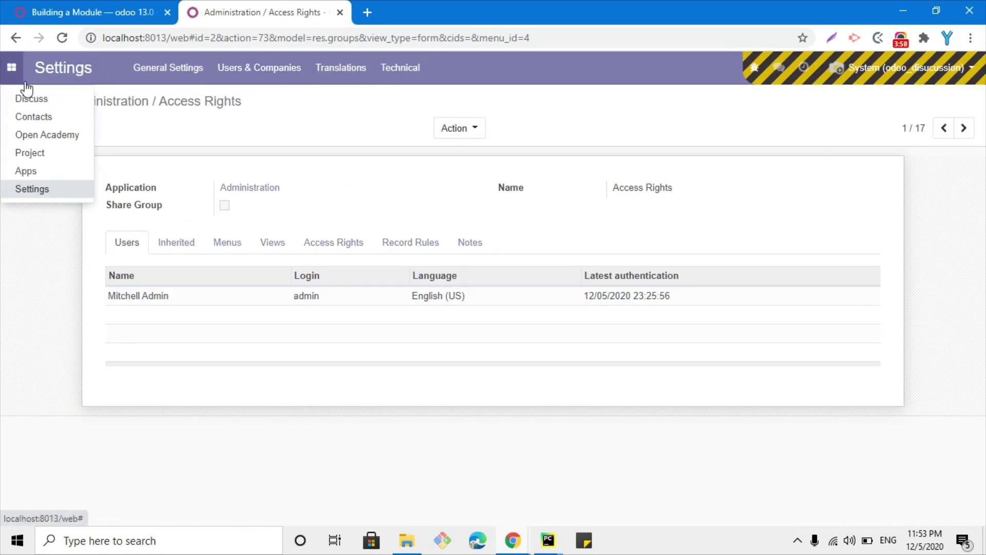
left_click(48, 140)
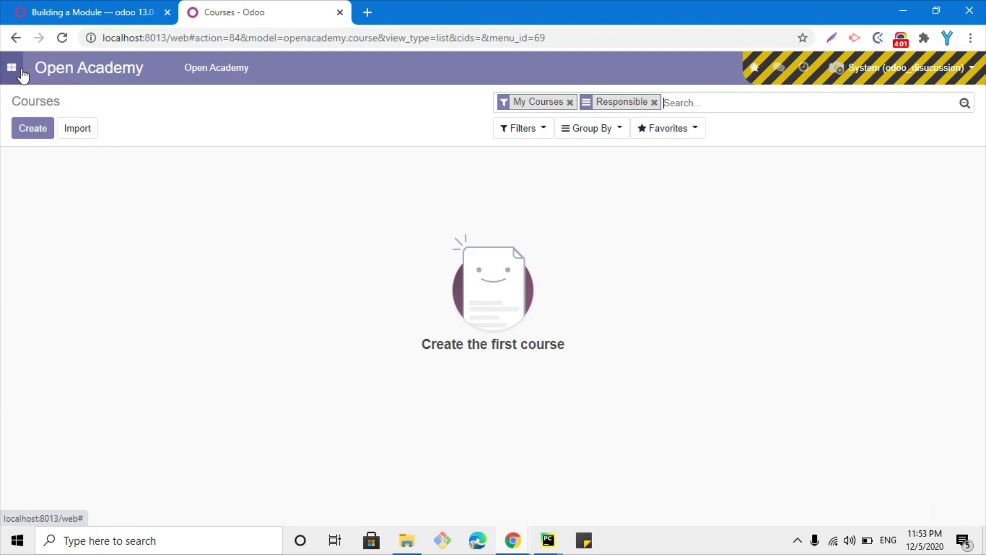
left_click(11, 68)
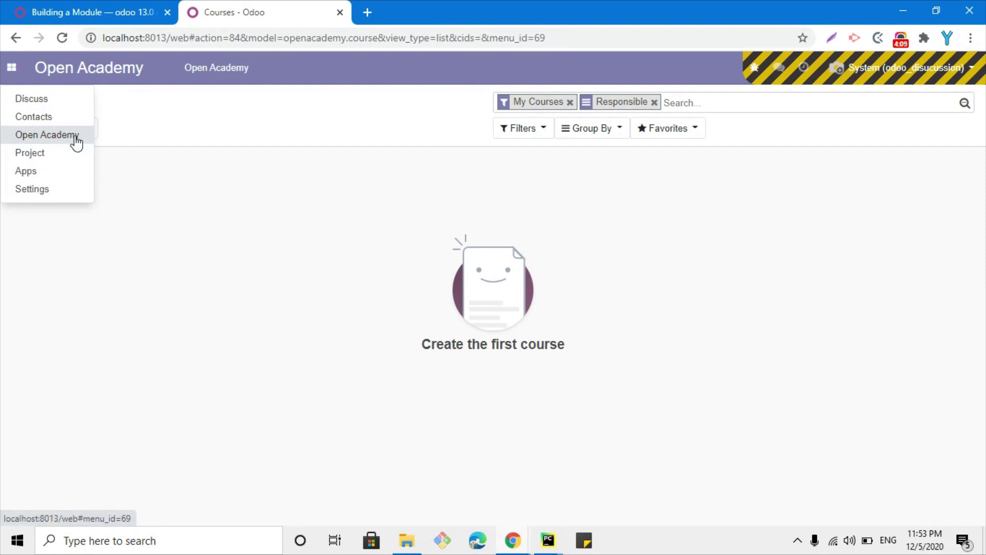
left_click(873, 78)
Log out of Odoo and log back in as admin, entering the admin password
left_click(845, 199)
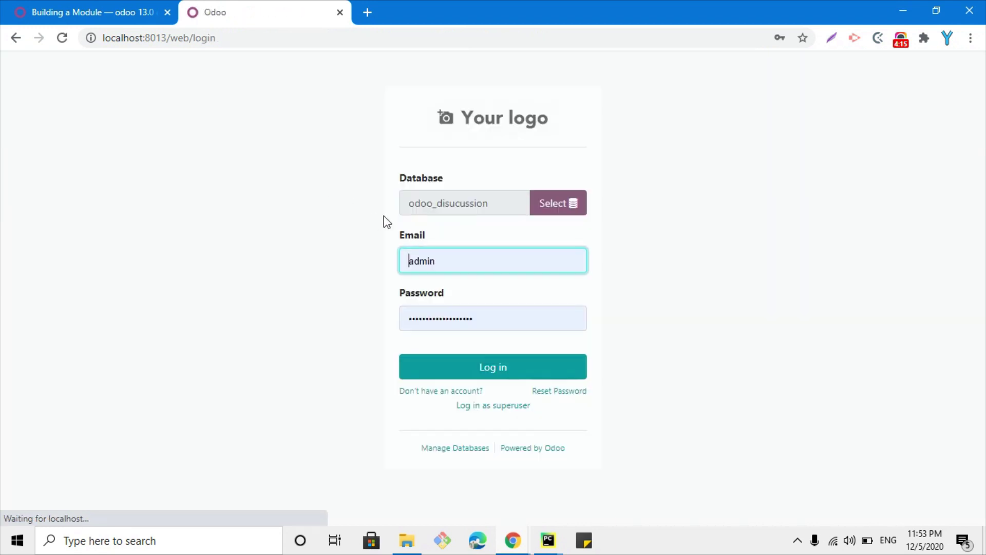
left_click(460, 317)
key("ctrl+a")
type("admin")
key("Return")
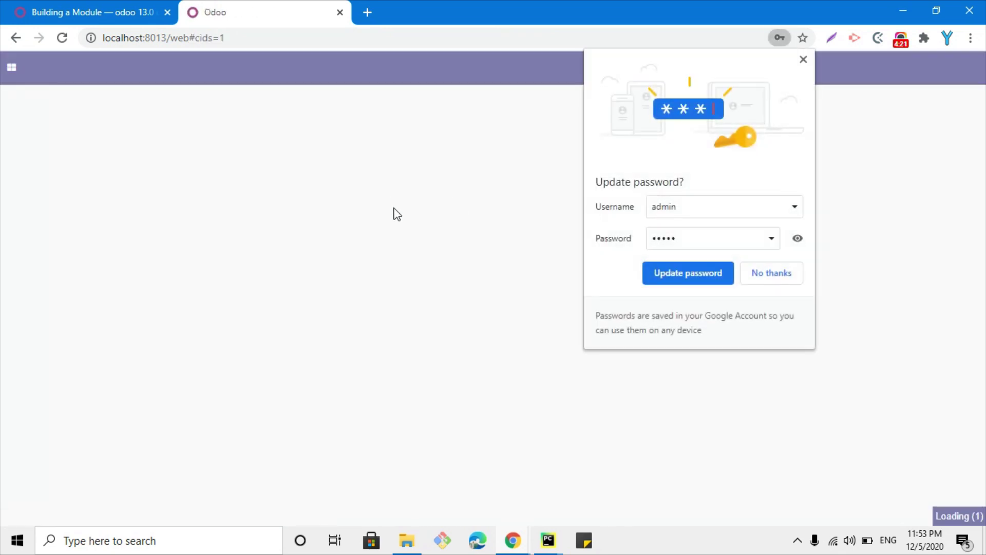
Dismiss Chrome's password warnings and check the installed apps list
left_click(622, 246)
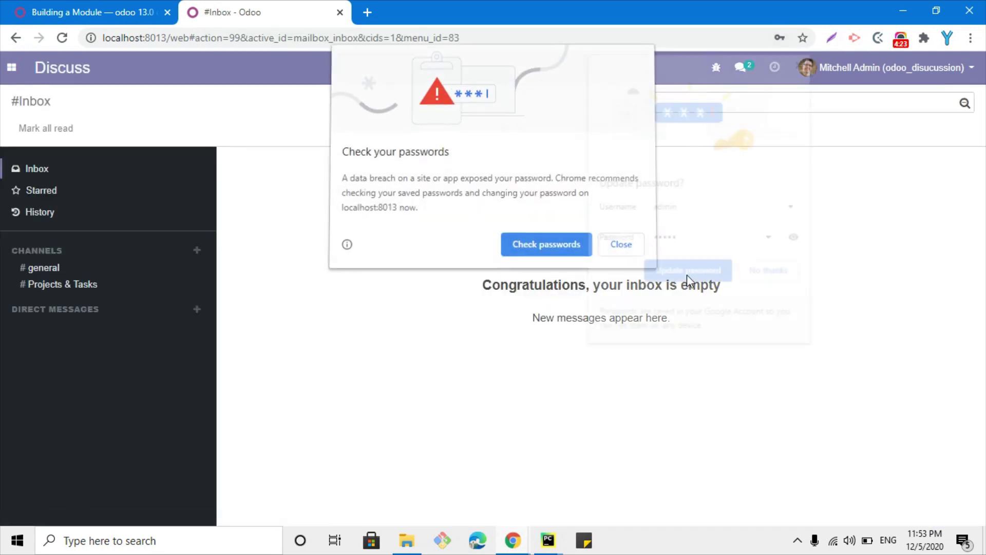
left_click(785, 277)
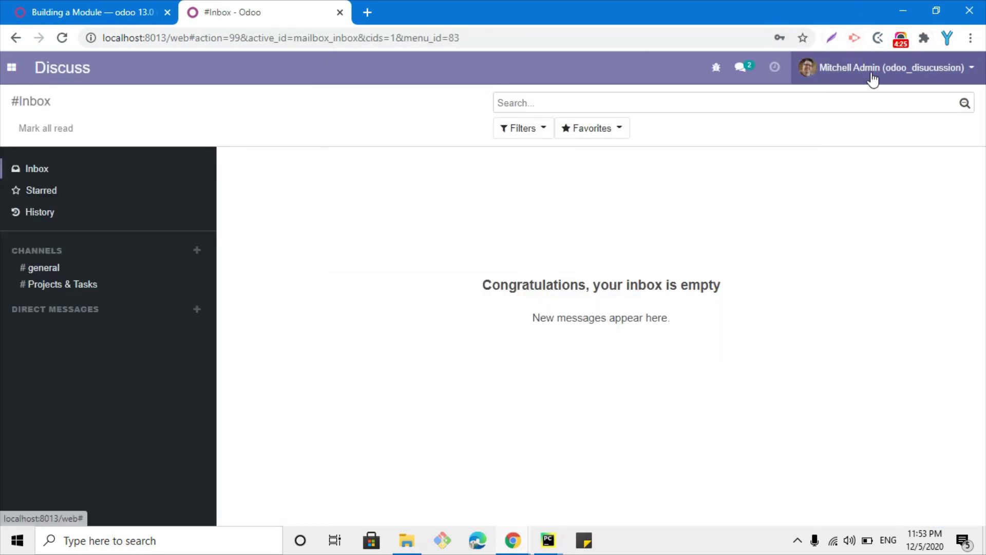
left_click(11, 68)
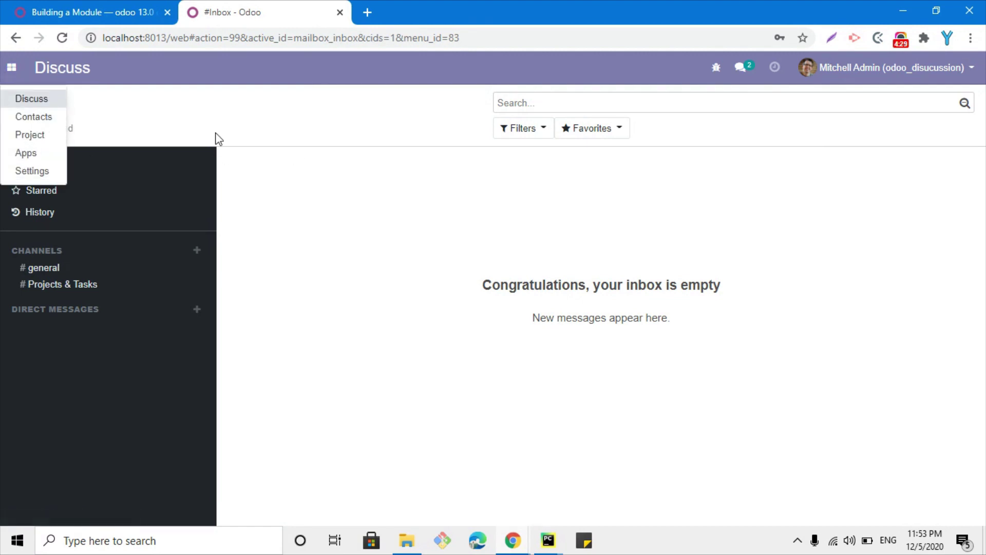
Enable developer mode by appending ?debug=1 to the Odoo URL
left_click(194, 38)
left_click(190, 38)
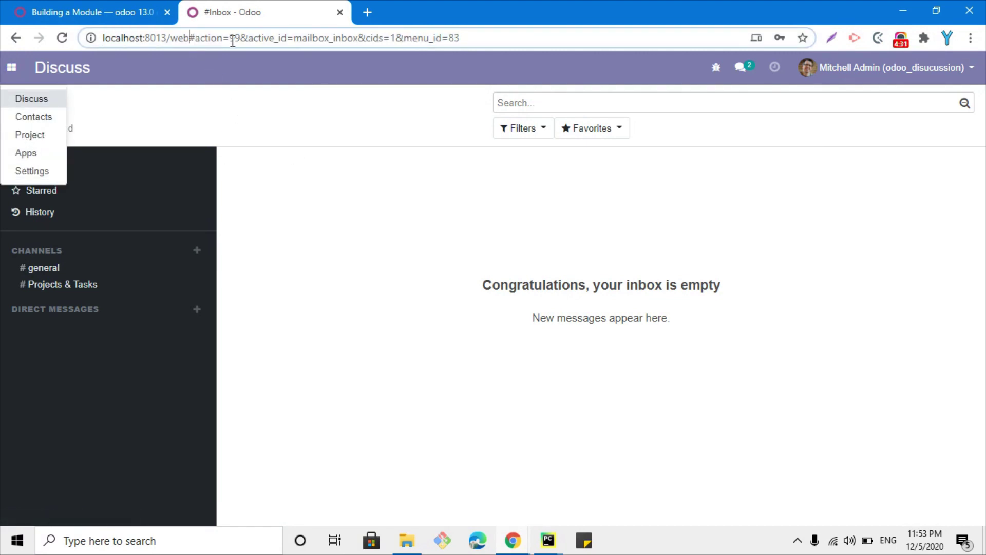
type("?debug=1")
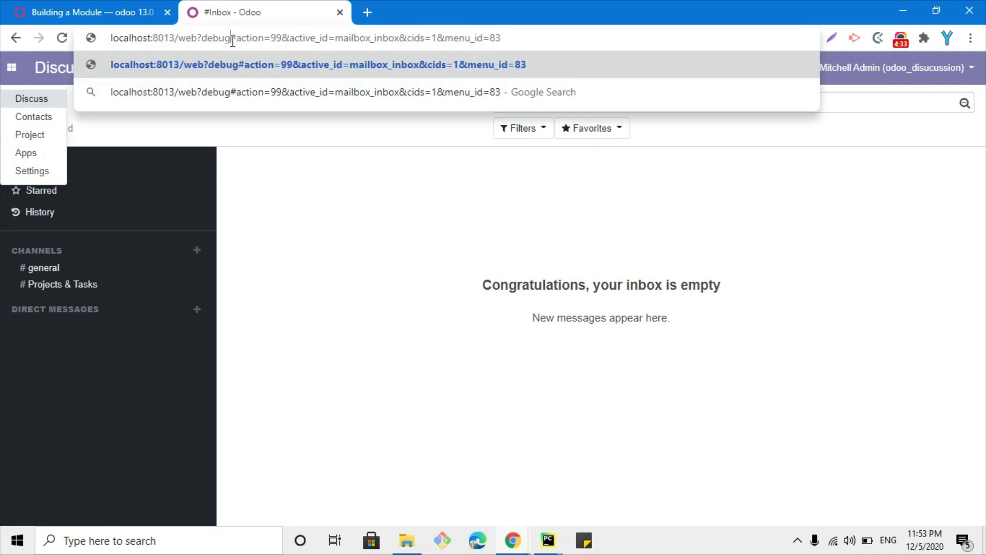
key("Return")
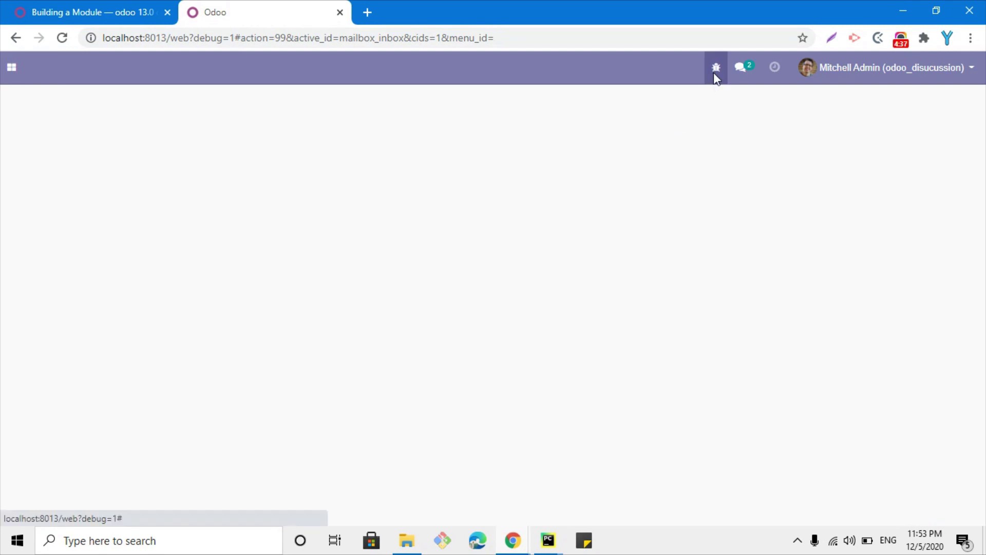
Become superuser from the debug menu and open the Open Academy app
left_click(715, 69)
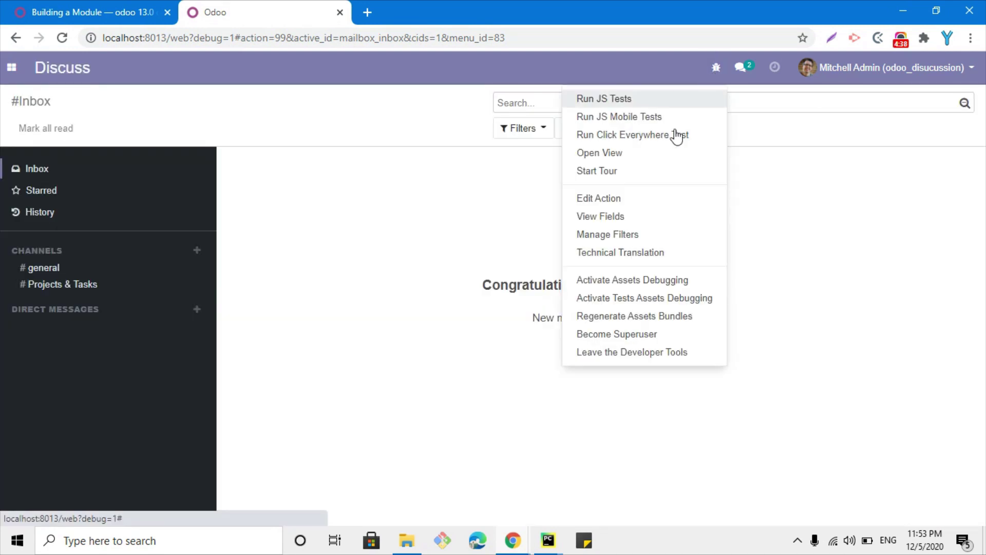
left_click(601, 334)
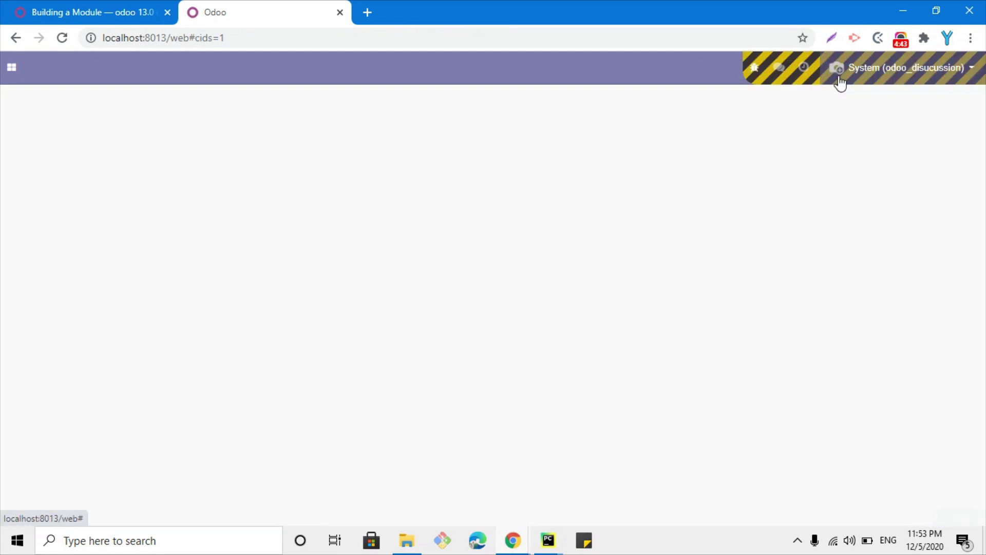
left_click(754, 68)
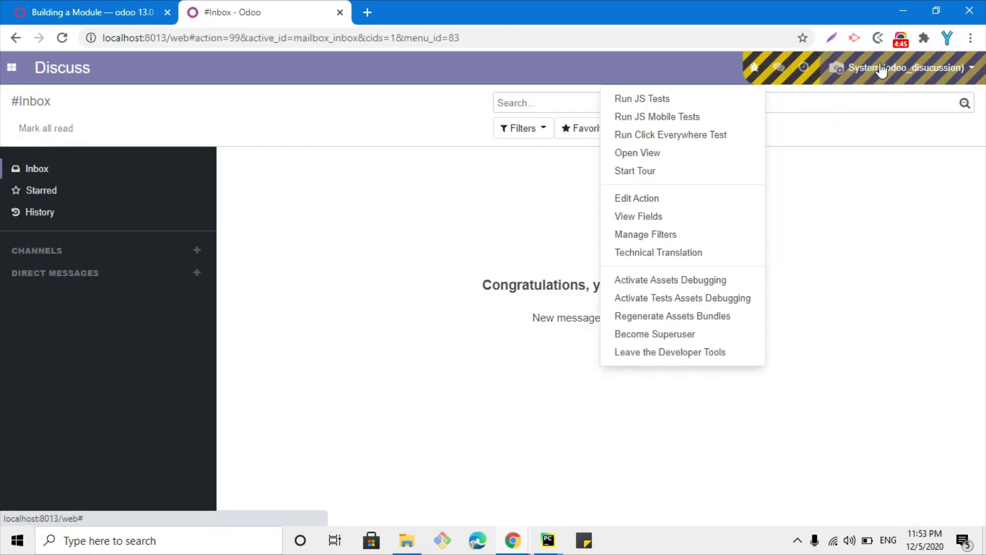
left_click(10, 70)
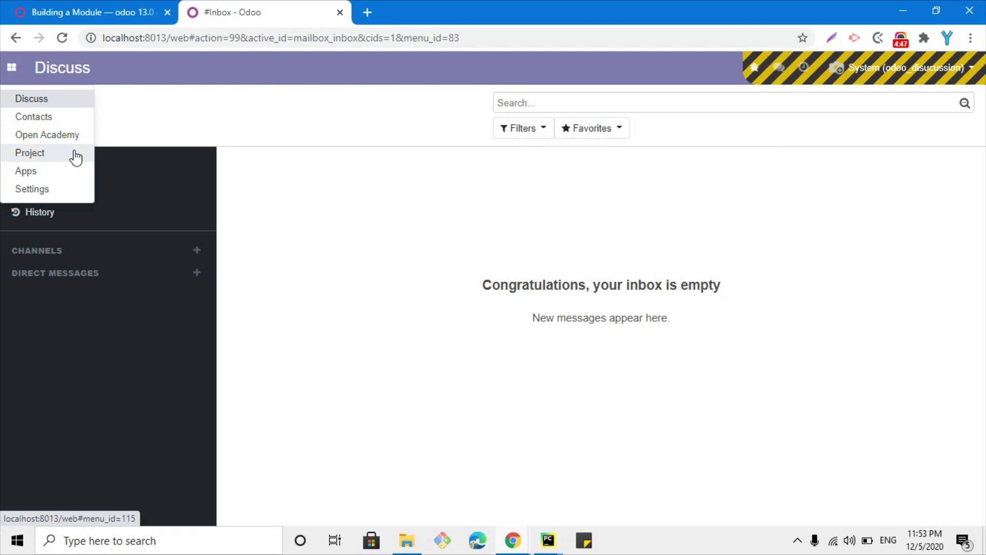
left_click(66, 147)
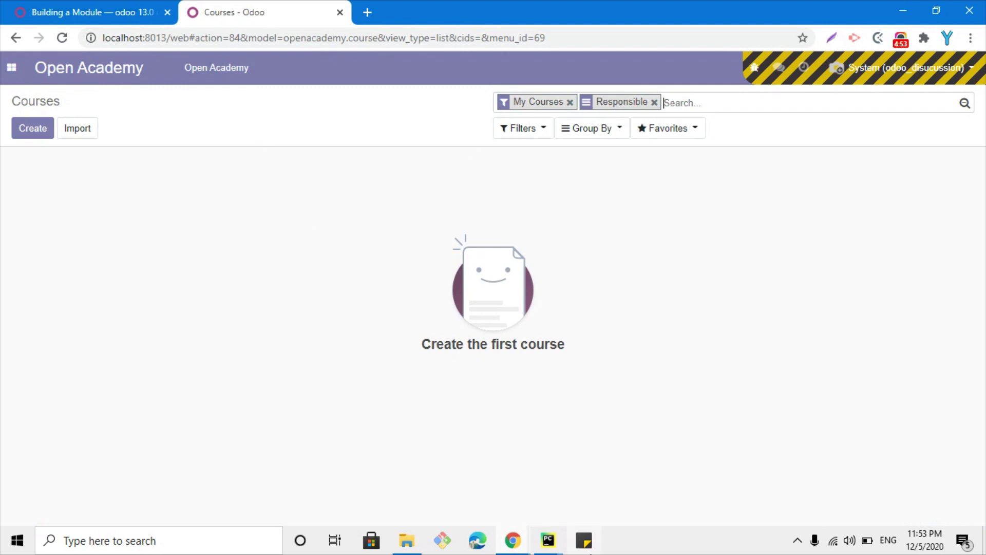
Highlight the passage on objects staying accessible indirectly and needing object-level permissions (read, write, create, unlink)
left_click(131, 9)
left_click_drag(437, 237, 733, 241)
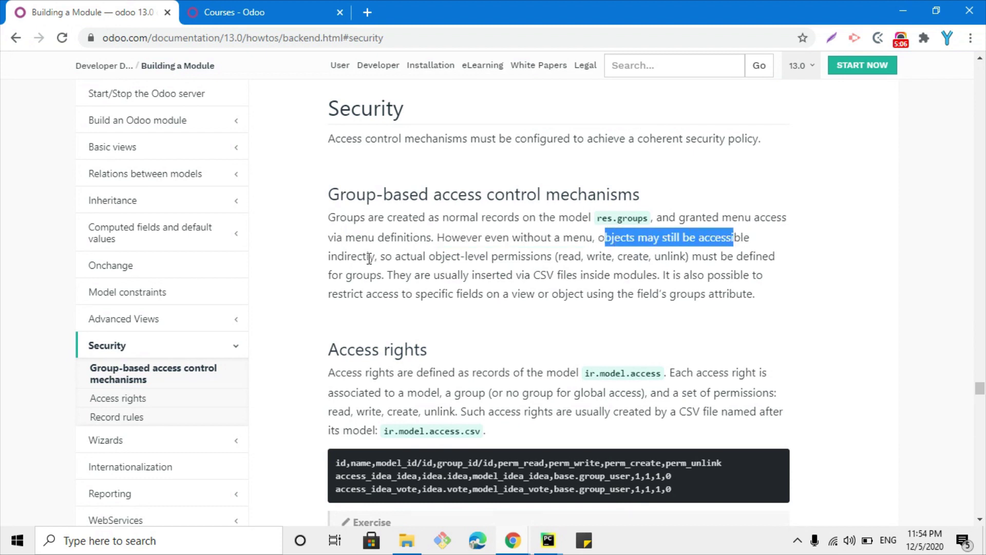
double_click(369, 258)
left_click_drag(381, 256, 687, 257)
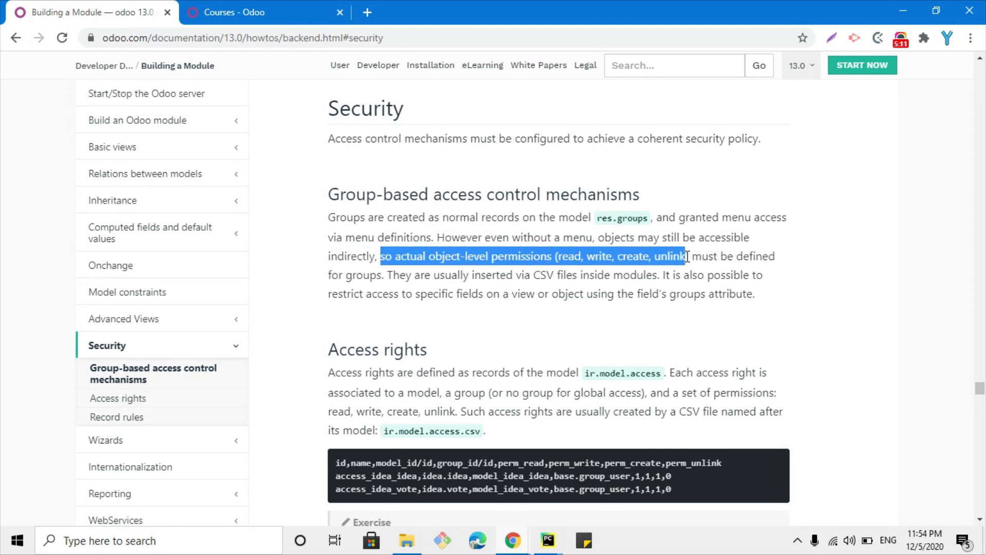
double_click(645, 255)
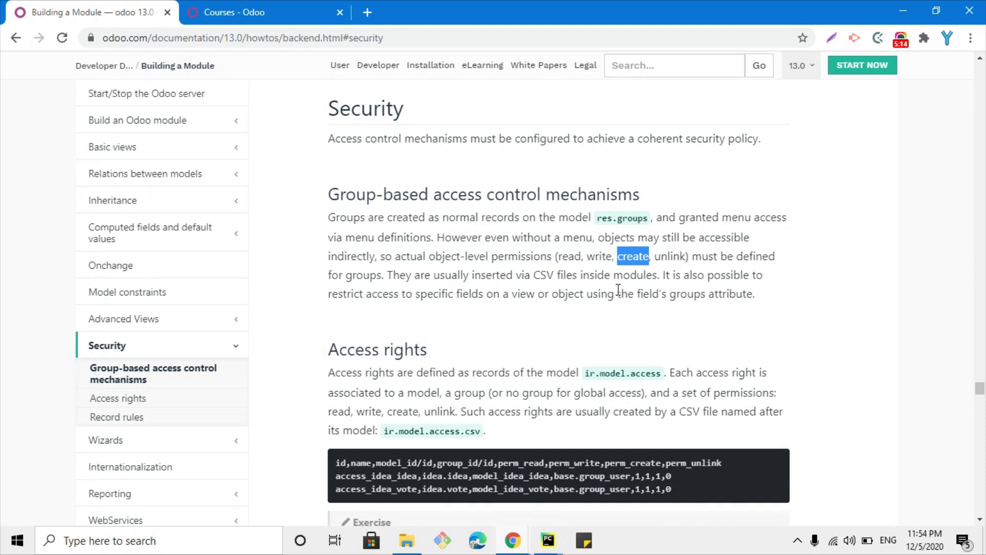